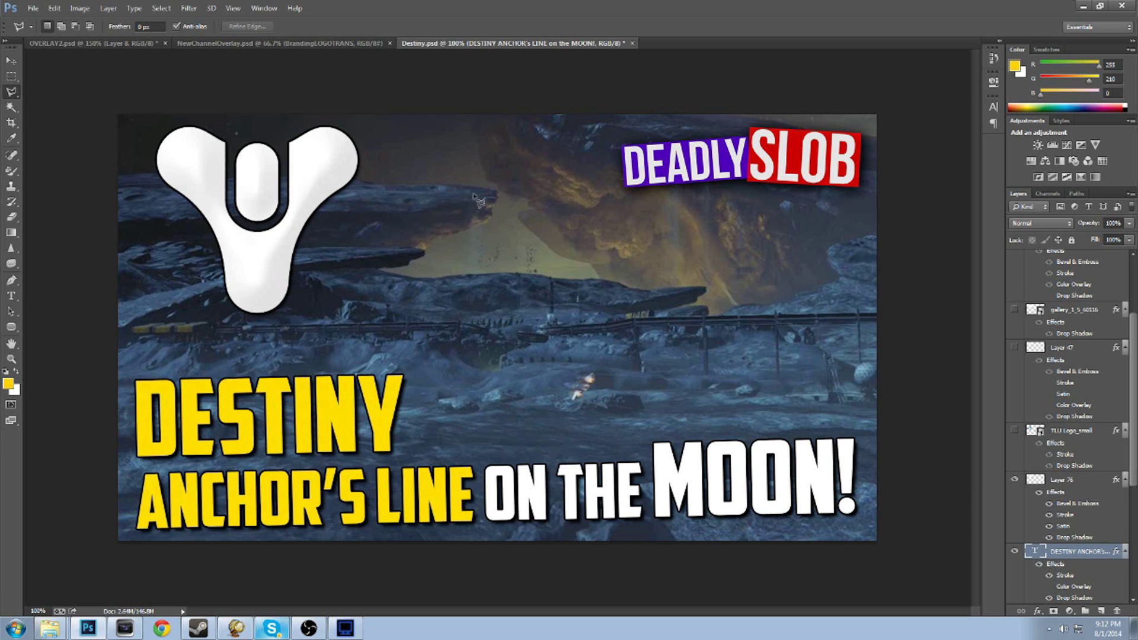
left_click(278, 43)
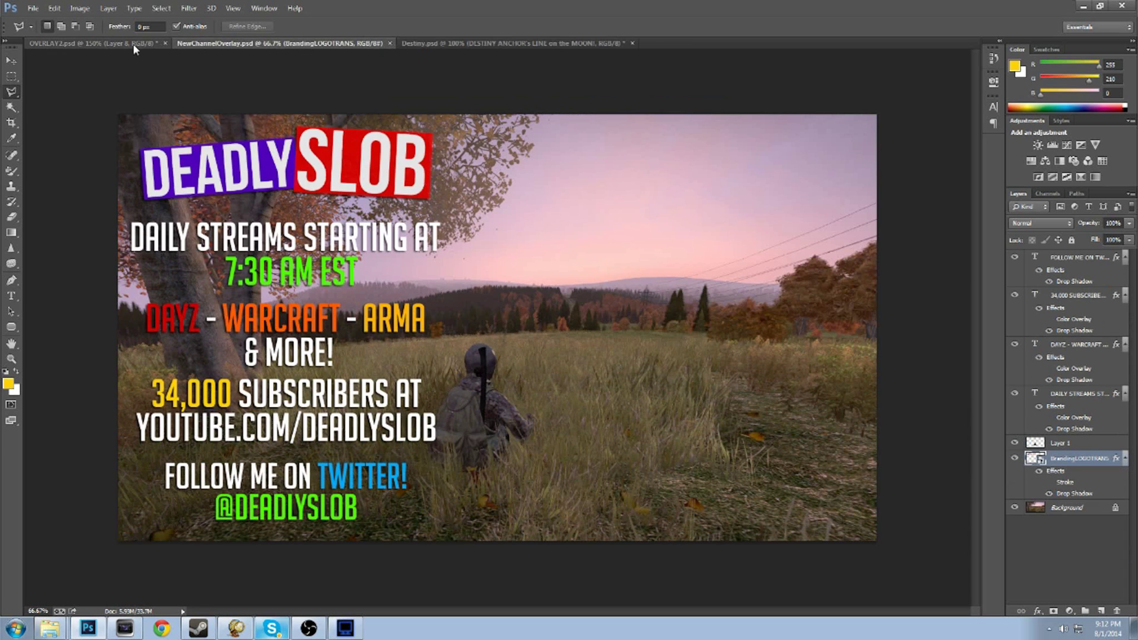
left_click(119, 45)
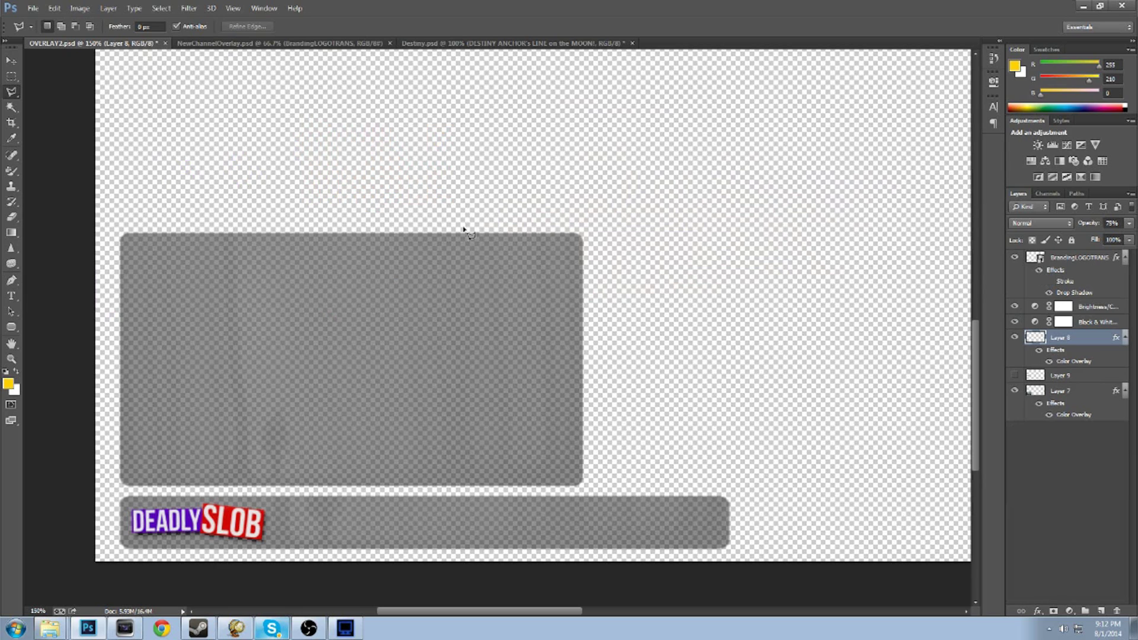
left_click(37, 611)
type("100")
key("Return")
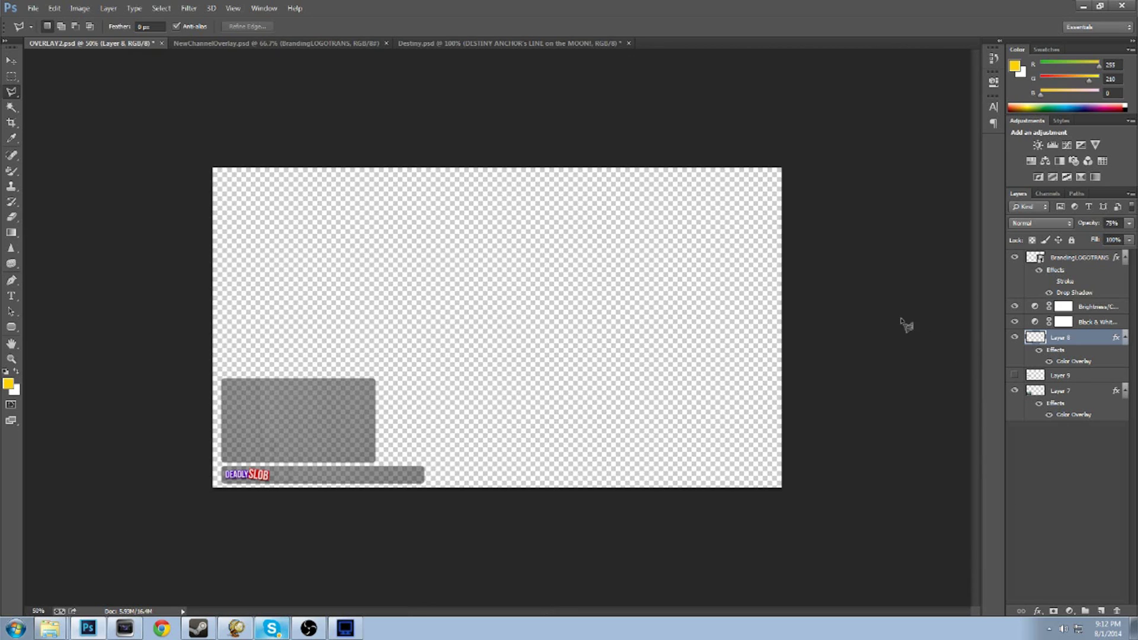
left_click(1014, 337)
left_click(1015, 337)
left_click(1013, 393)
left_click(1014, 393)
left_click(247, 46)
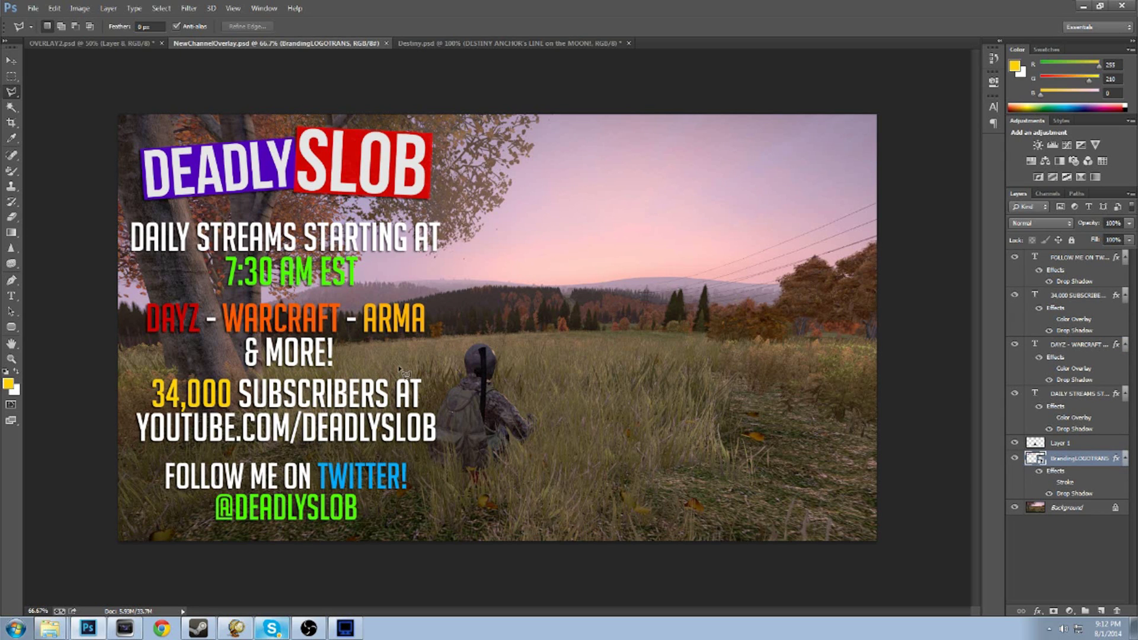
- Select the Rectangular Marquee tool and switch to the Destiny.psd moon thumbnail
left_click(12, 76)
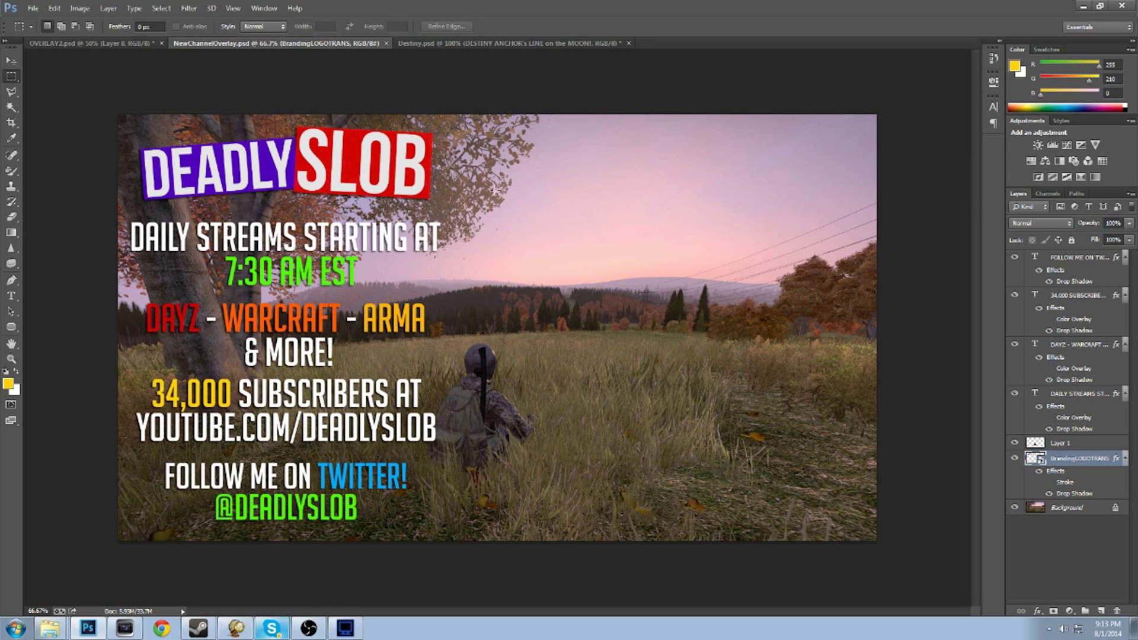
left_click(533, 45)
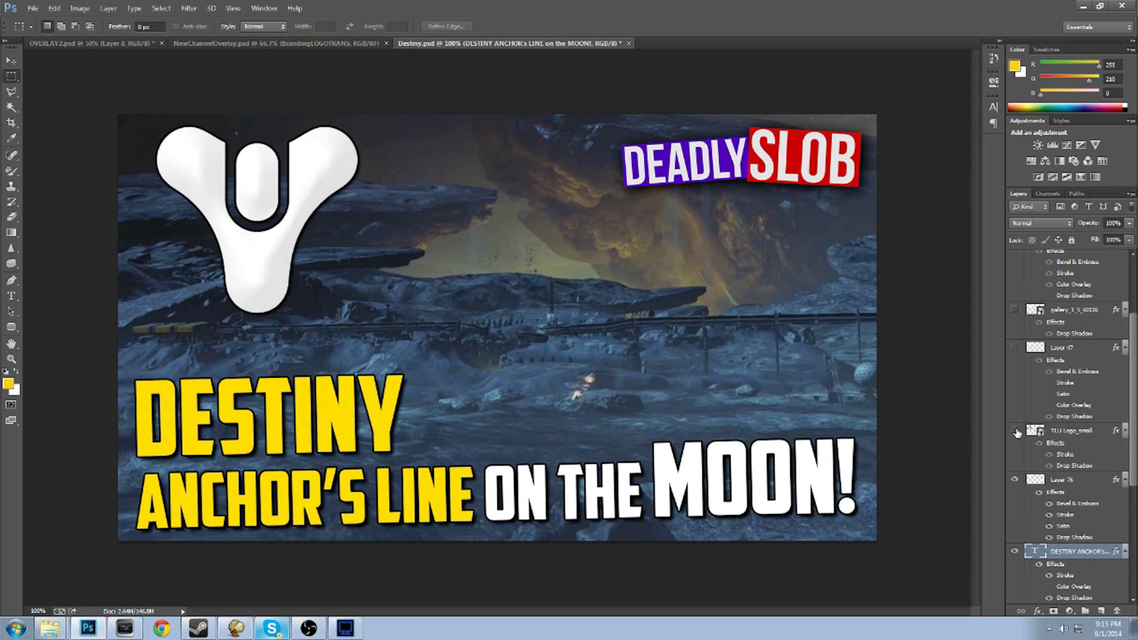
- Preview Layer 47's DayZ logo over the Destiny logo, then hide it again
scroll(1052, 379, "up", 3)
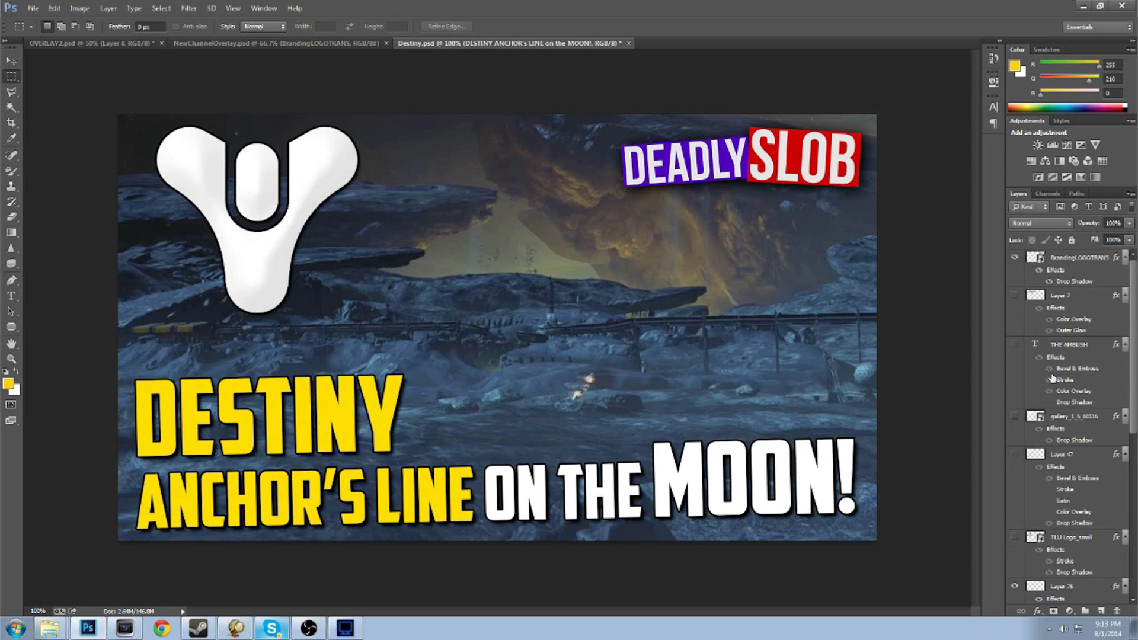
scroll(1065, 342, "down", 3)
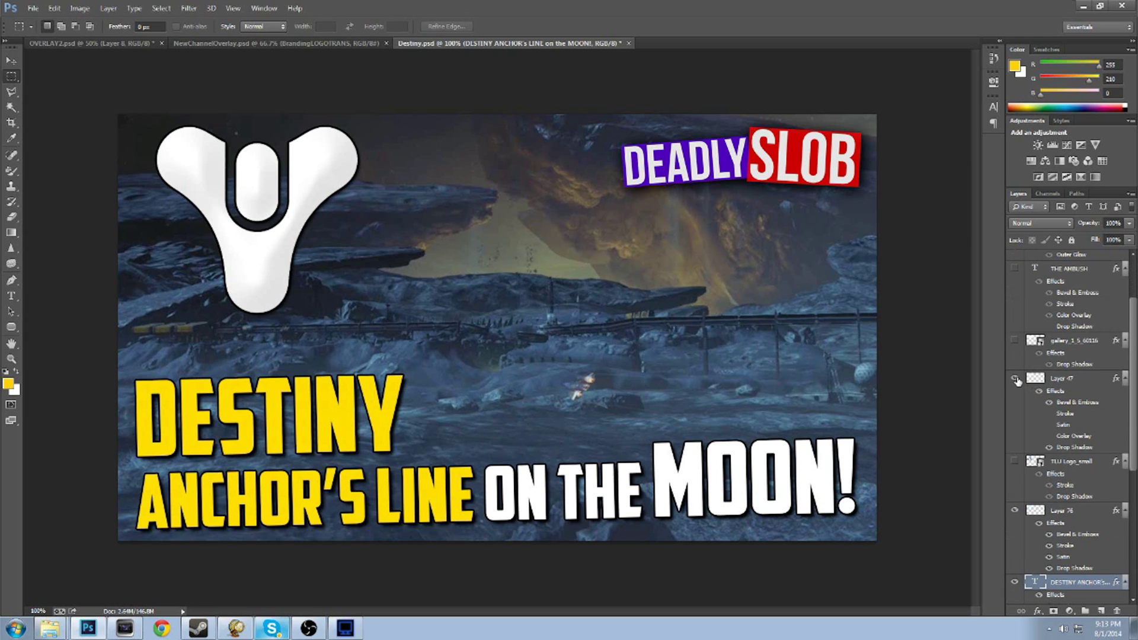
left_click(1016, 379)
left_click(1015, 379)
- Select Layer 70 and hide the Brightness/Contrast adjustment
scroll(1085, 377, "down", 2)
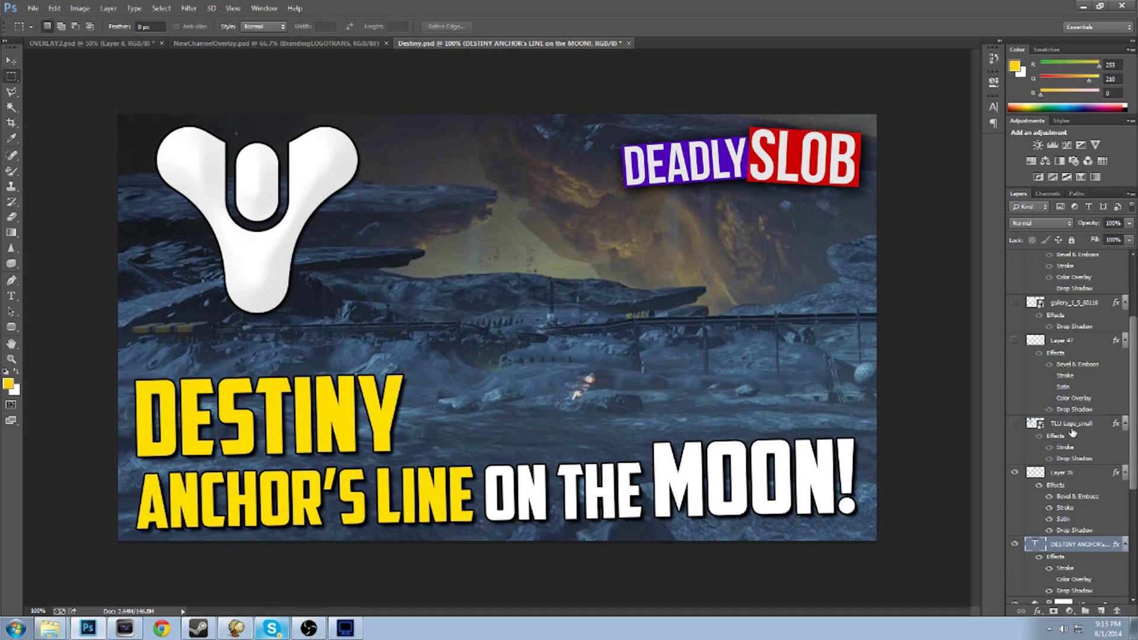
scroll(1093, 406, "up", 6)
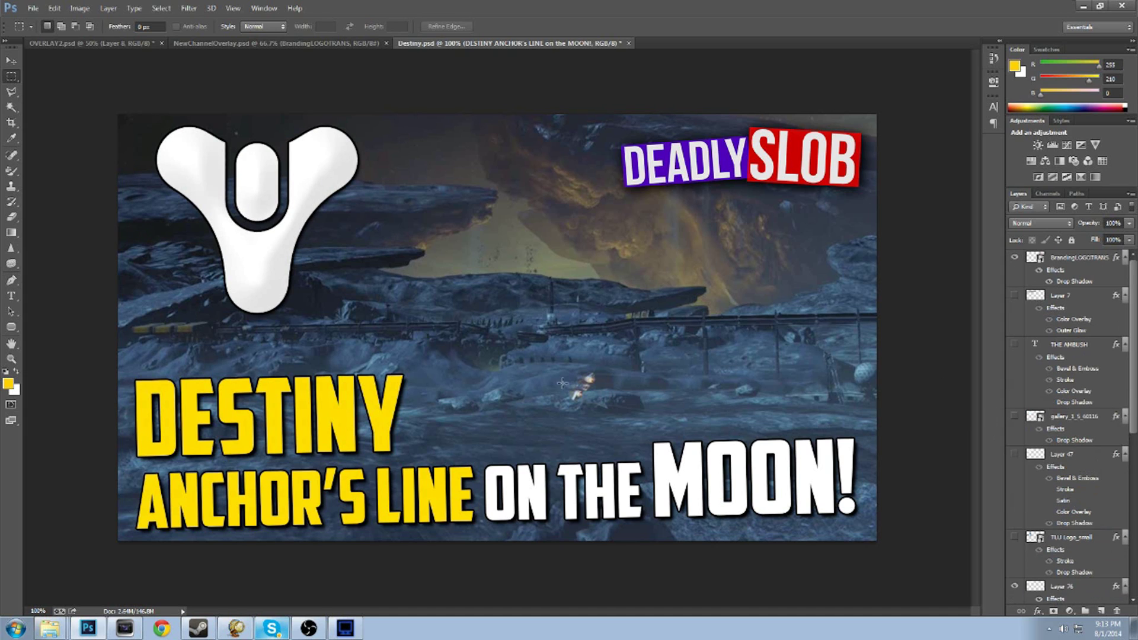
scroll(1075, 298, "down", 16)
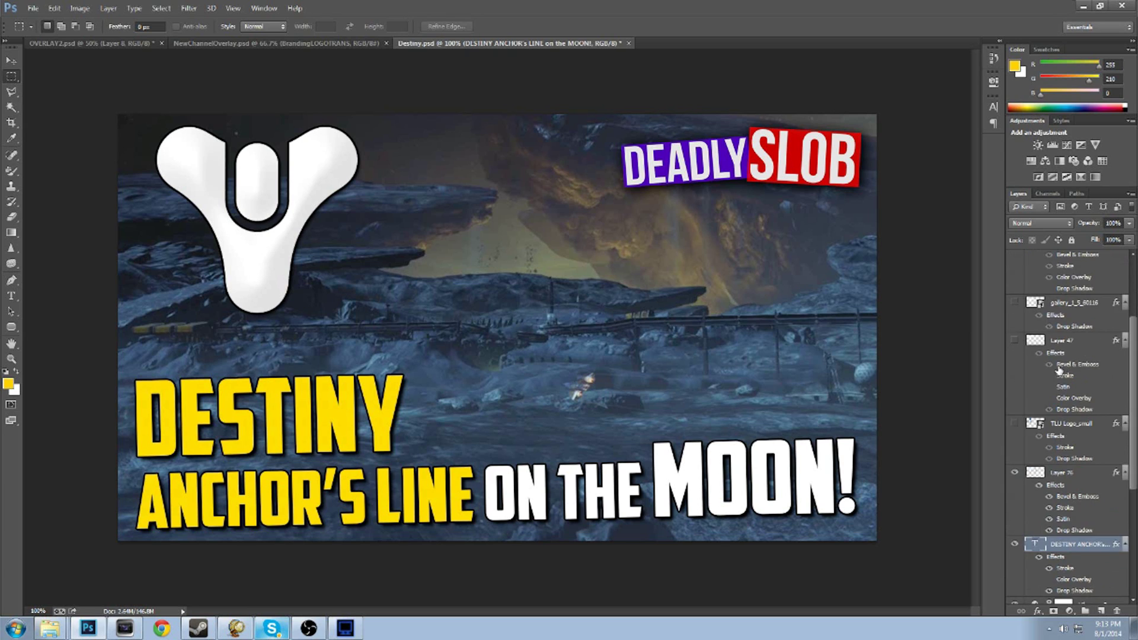
scroll(1059, 451, "down", 1)
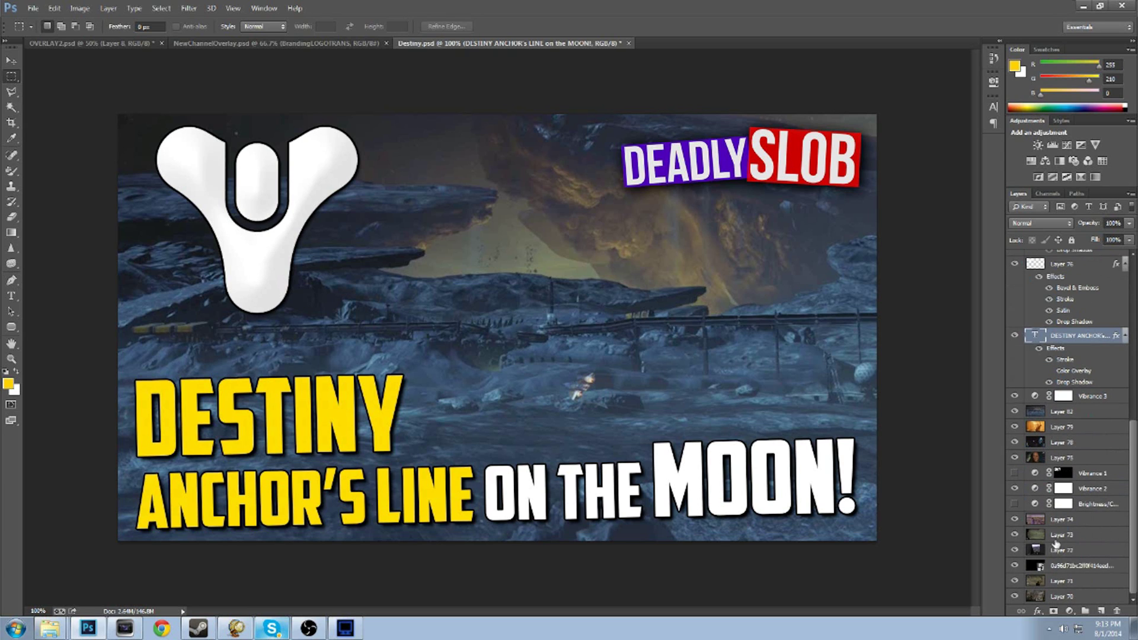
left_click(1051, 598)
left_click(1014, 504)
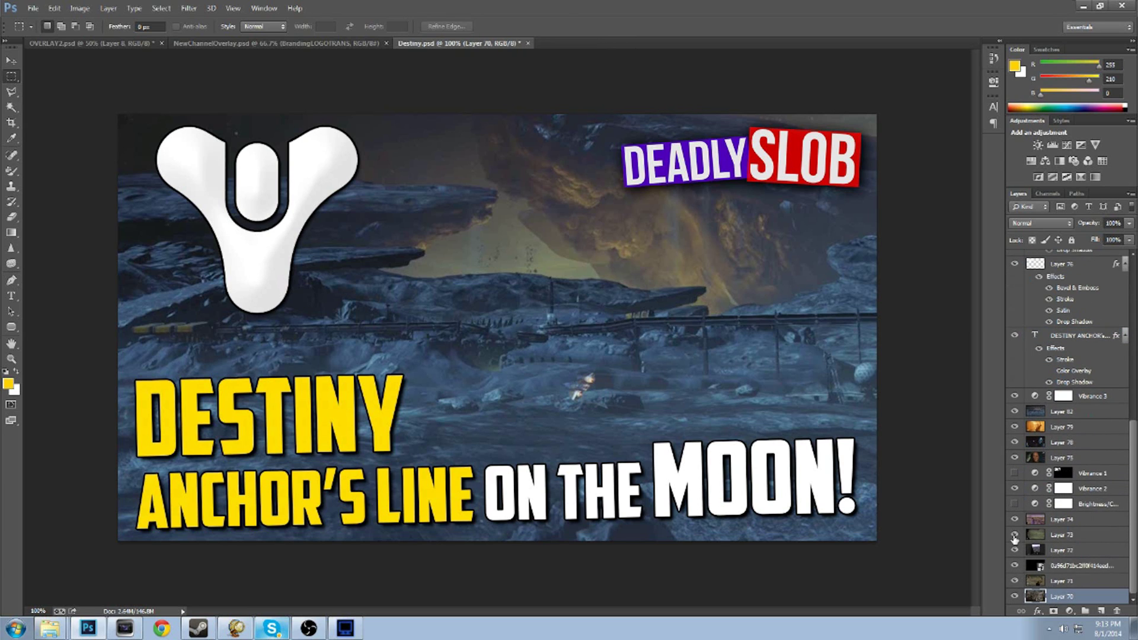
- Hide moon Layers 70–75 and show Layer 73's scoped grass image instead
left_click_drag(1014, 581, 1023, 416)
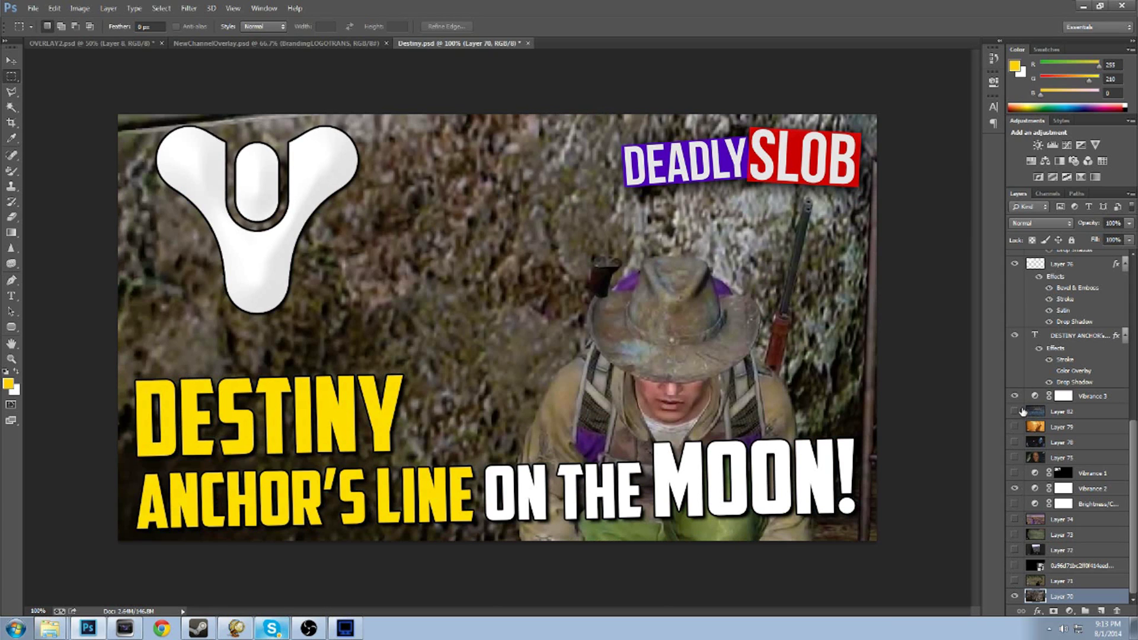
left_click(1013, 597)
left_click(1013, 566)
left_click(1014, 550)
left_click(1014, 566)
left_click(1015, 535)
left_click(1014, 550)
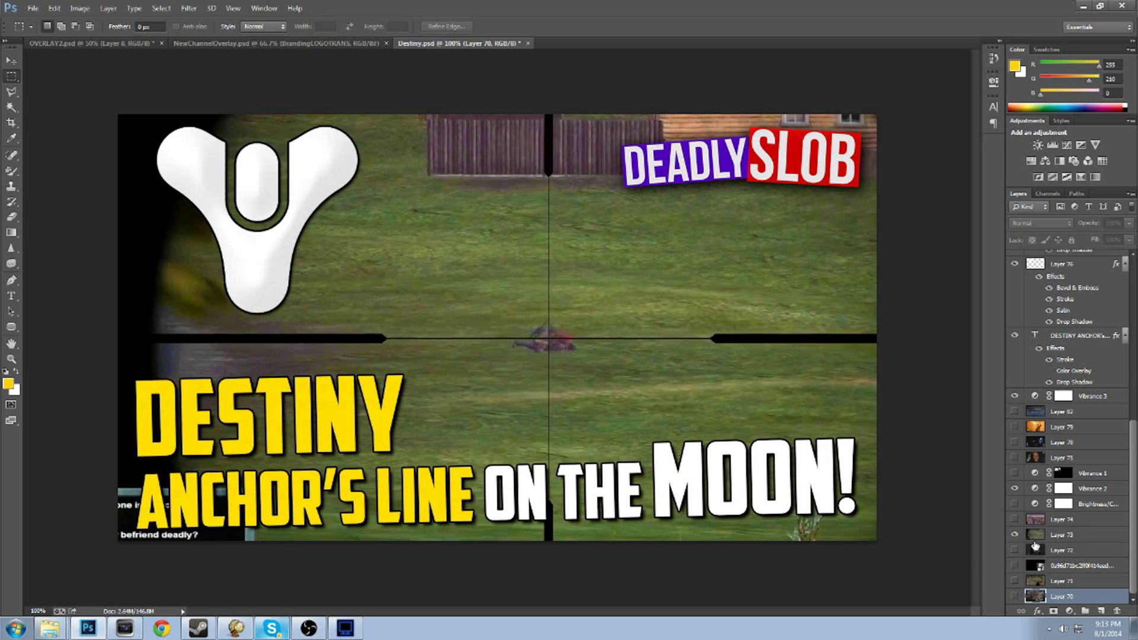
left_click(1015, 535)
left_click(1015, 534)
- Hide the Vibrance 2 adjustment and turn Brightness/Contrast back on to brighten the grass
left_click(1015, 489)
left_click(1015, 504)
left_click(1014, 505)
left_click(1014, 505)
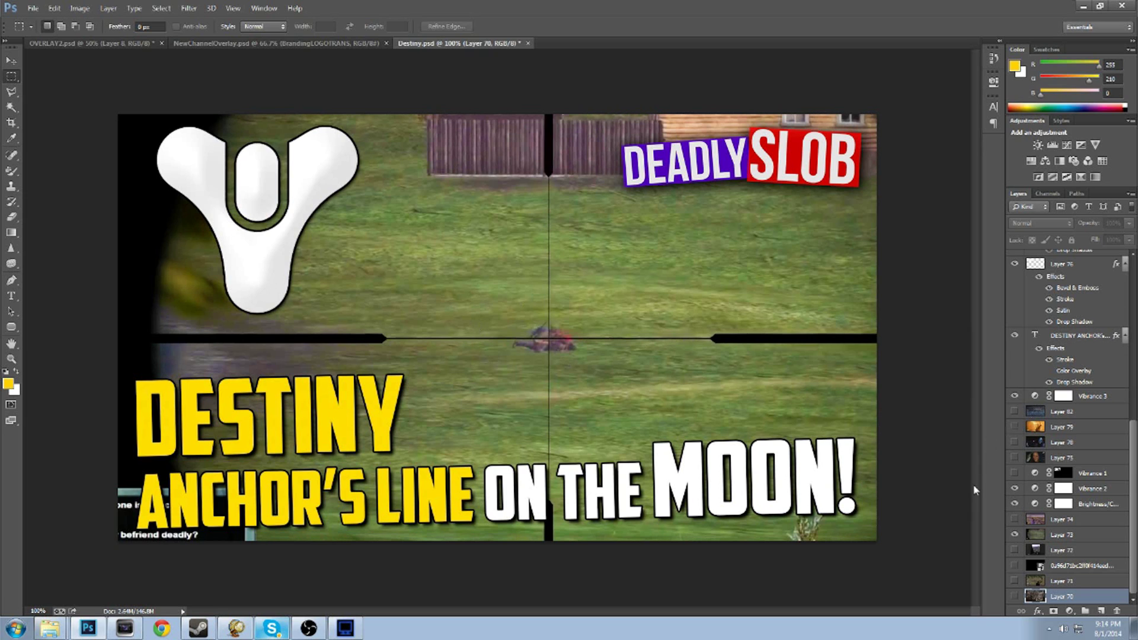
left_click_drag(1132, 455, 1131, 376)
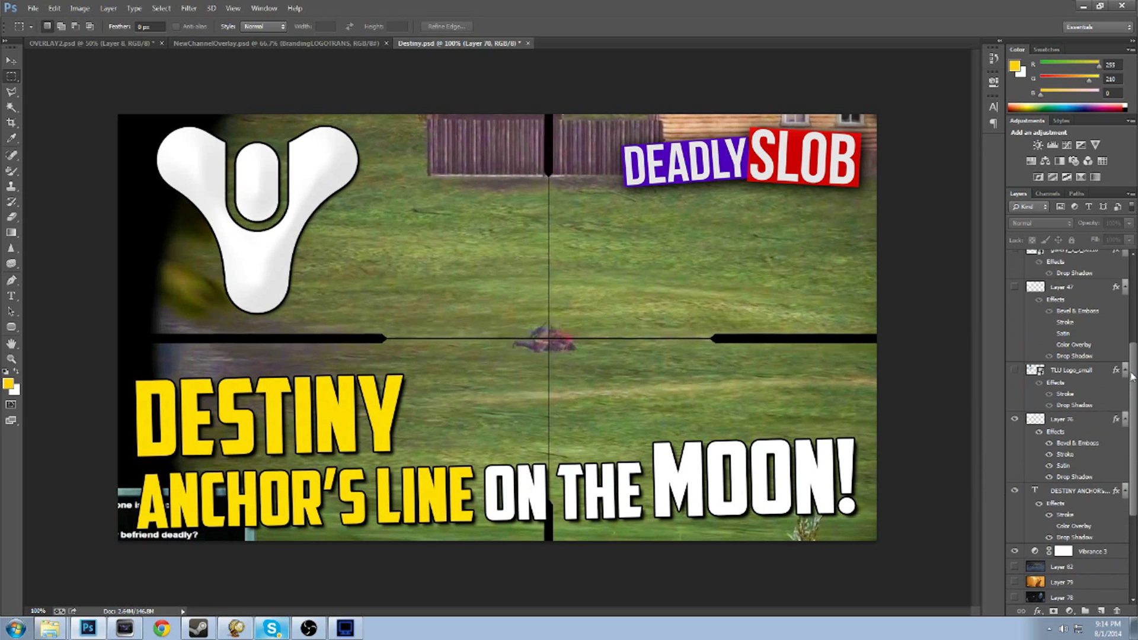
left_click_drag(1131, 376, 1131, 342)
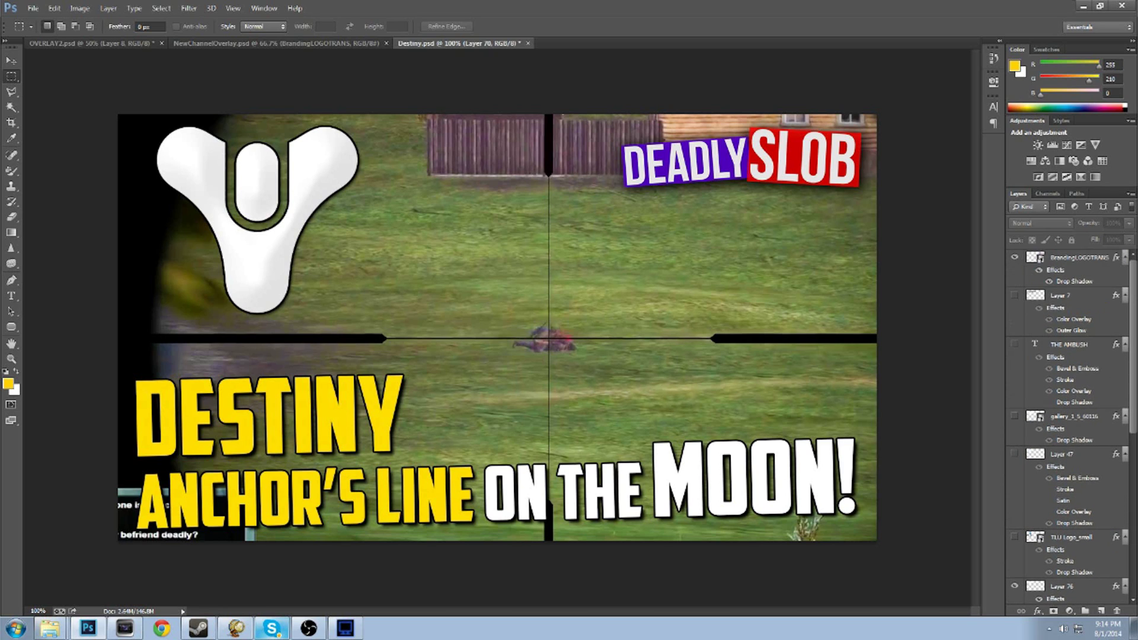
left_click(1015, 294)
left_click(1016, 293)
left_click(1015, 297)
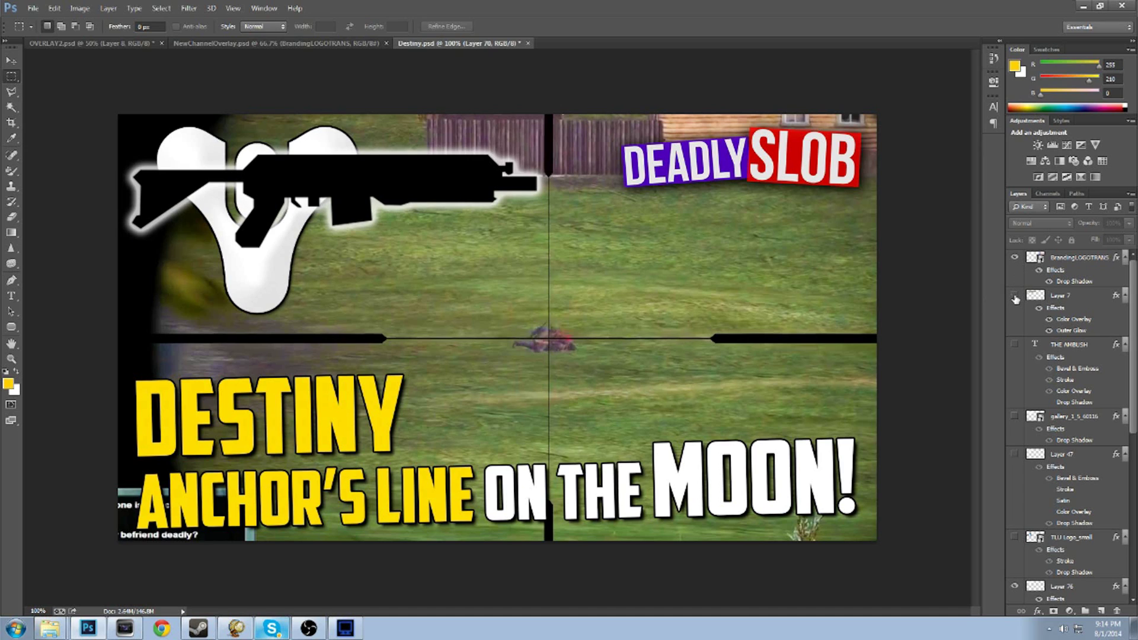
left_click(1015, 298)
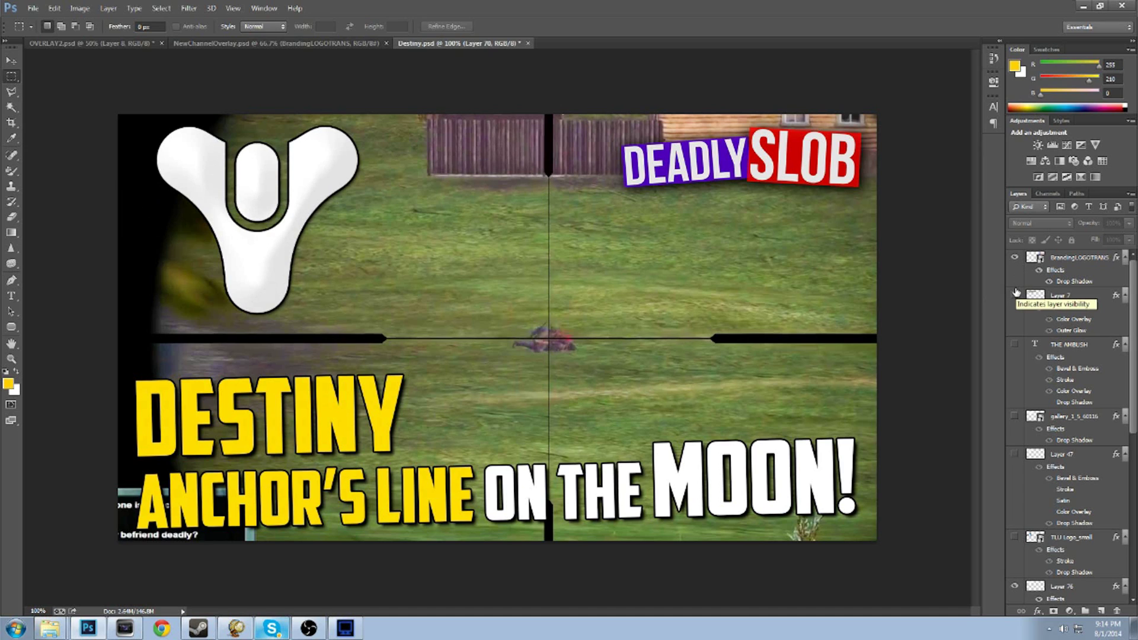
scroll(1006, 384, "down", 1)
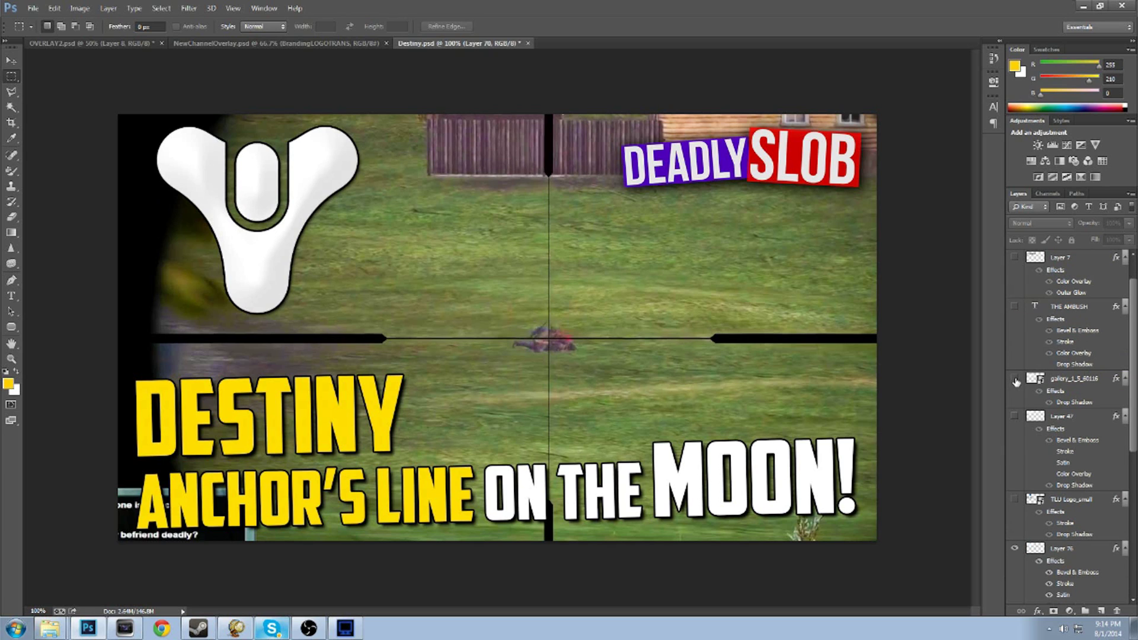
left_click(1016, 380)
left_click(1015, 380)
left_click(1014, 416)
left_click(1014, 416)
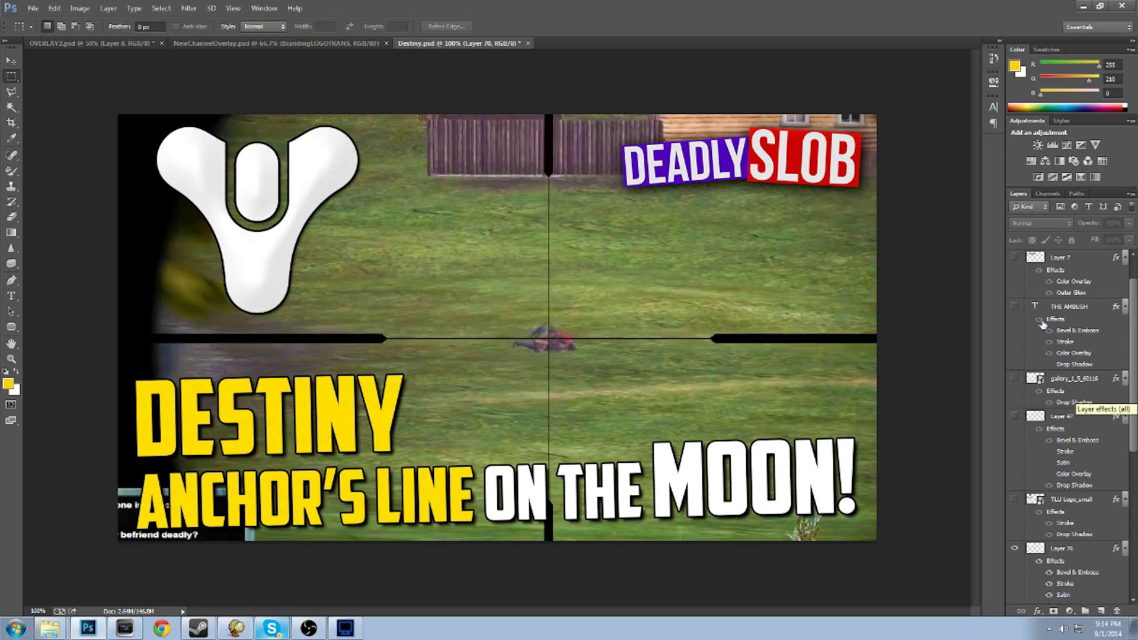
scroll(1026, 395, "down", 5)
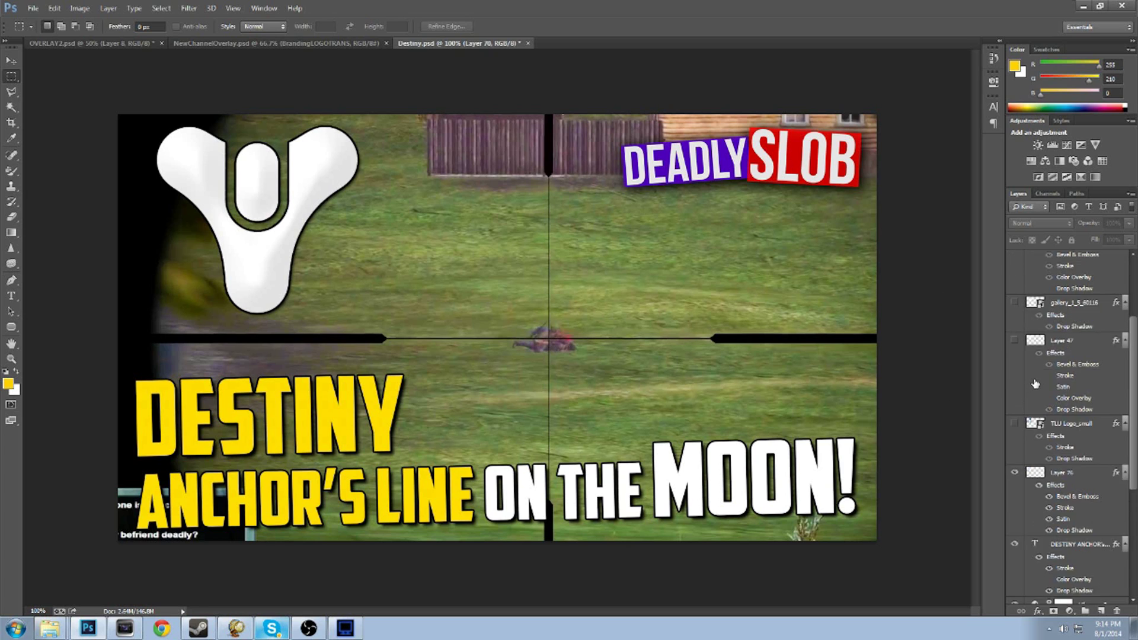
left_click(11, 296)
left_click(291, 445)
left_click(574, 516)
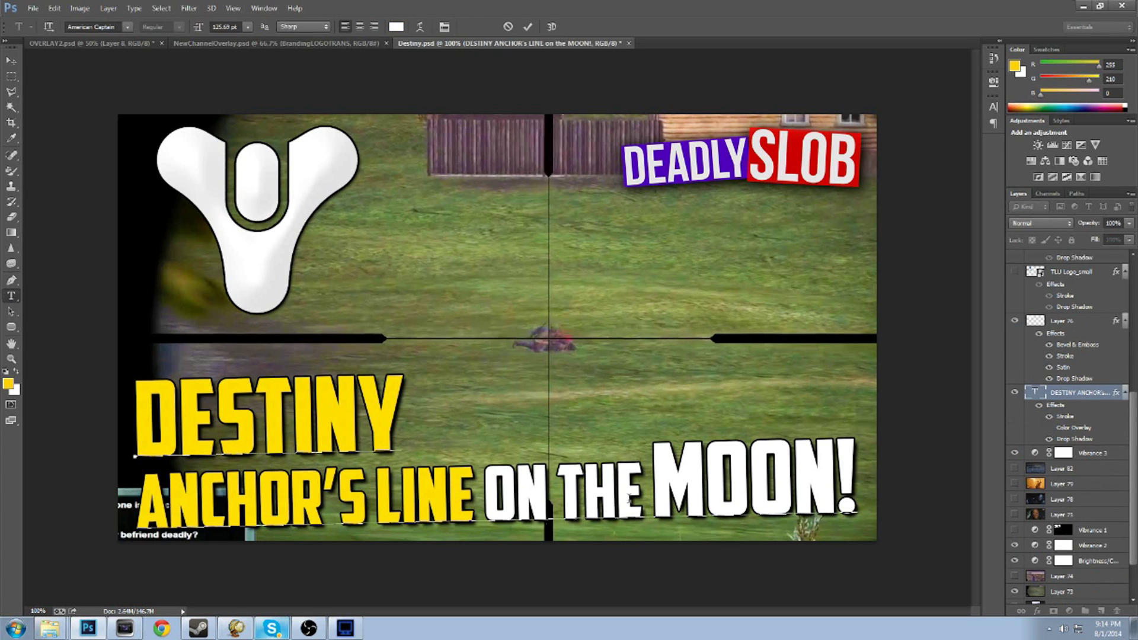
left_click(280, 489)
left_click(314, 409)
left_click(14, 296)
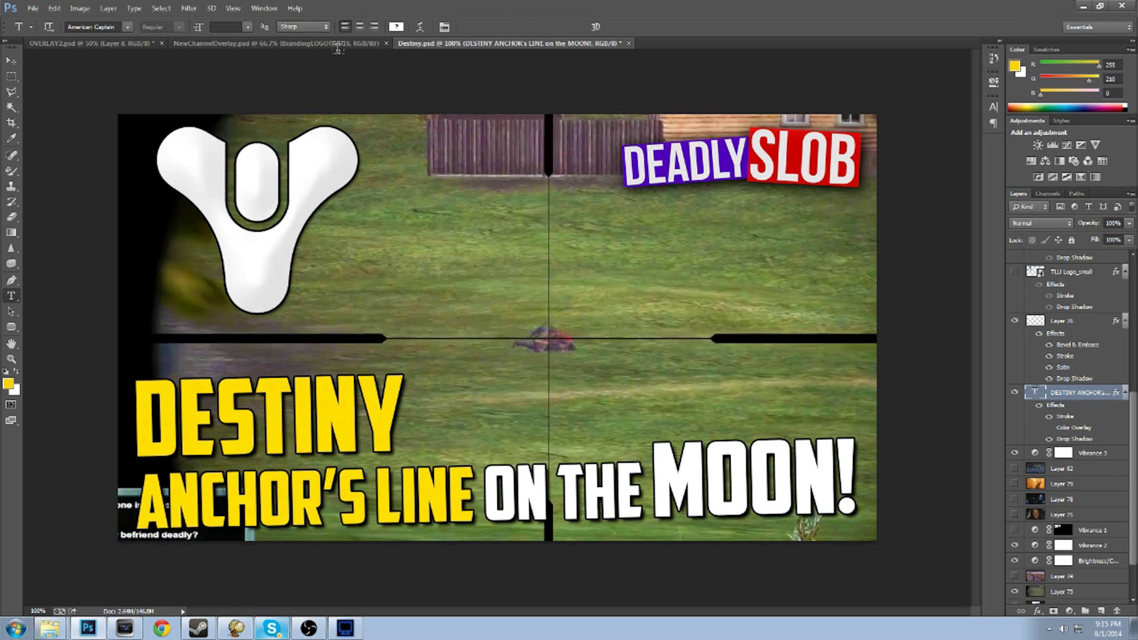
left_click(339, 46)
left_click(552, 43)
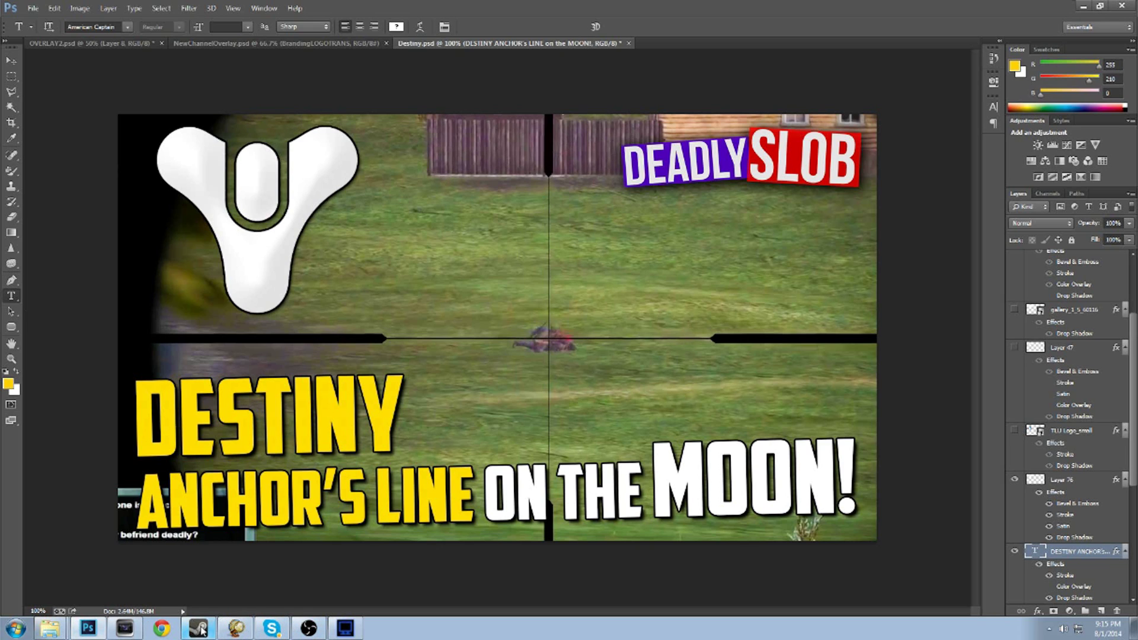
- Show the Steam screenshots on disk, minimize the uploader, and return to NewChannelOverlay.psd
left_click(236, 628)
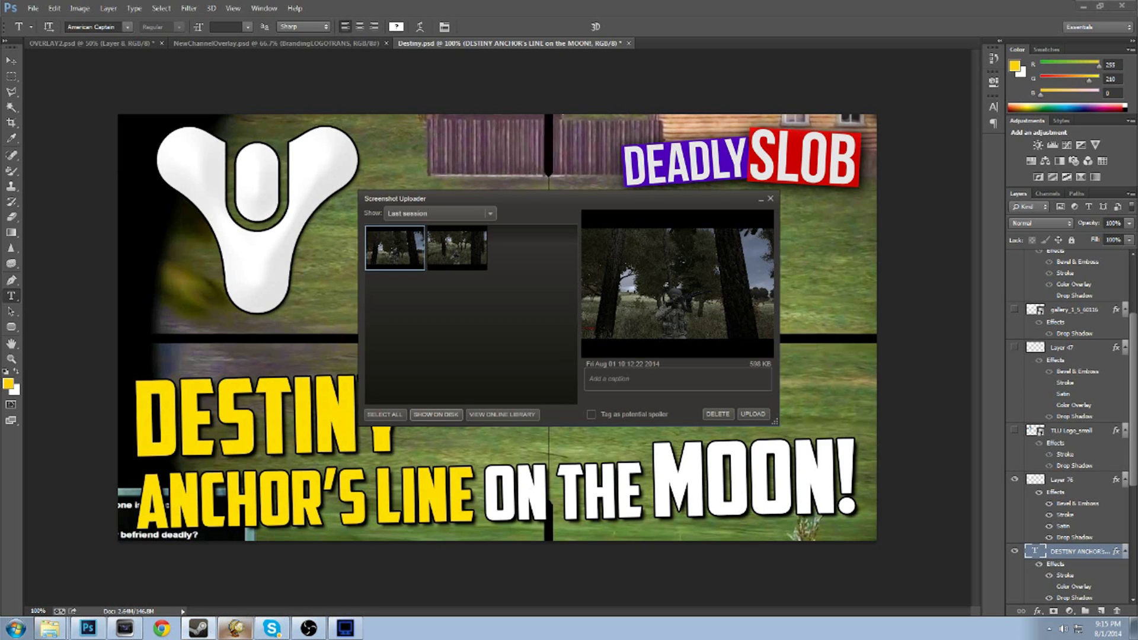
left_click(428, 415)
left_click(761, 202)
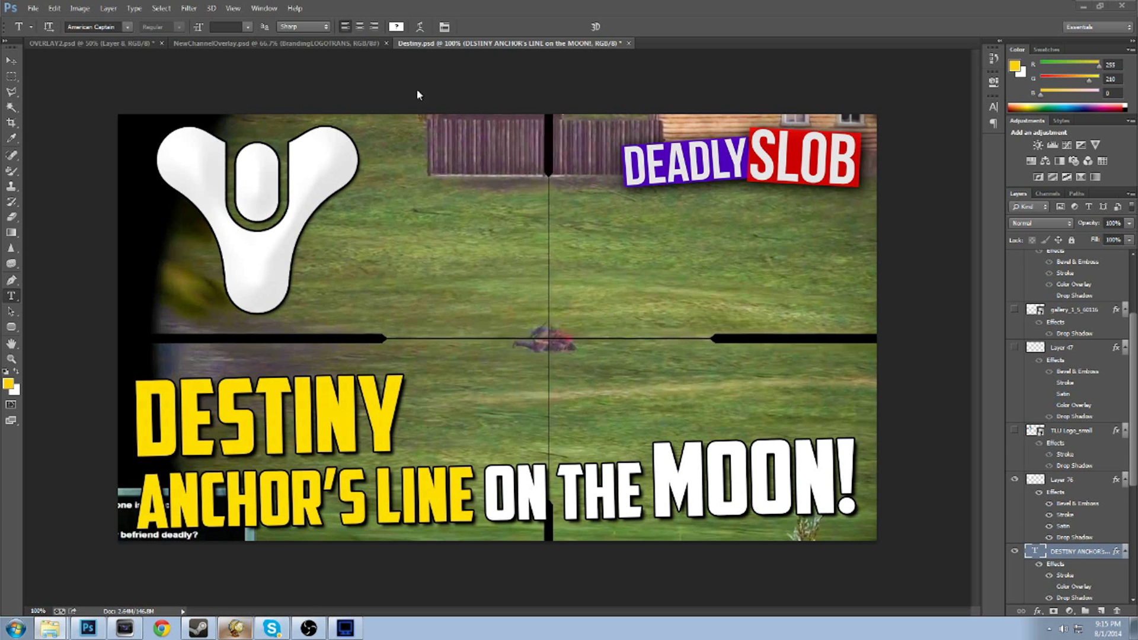
left_click(350, 43)
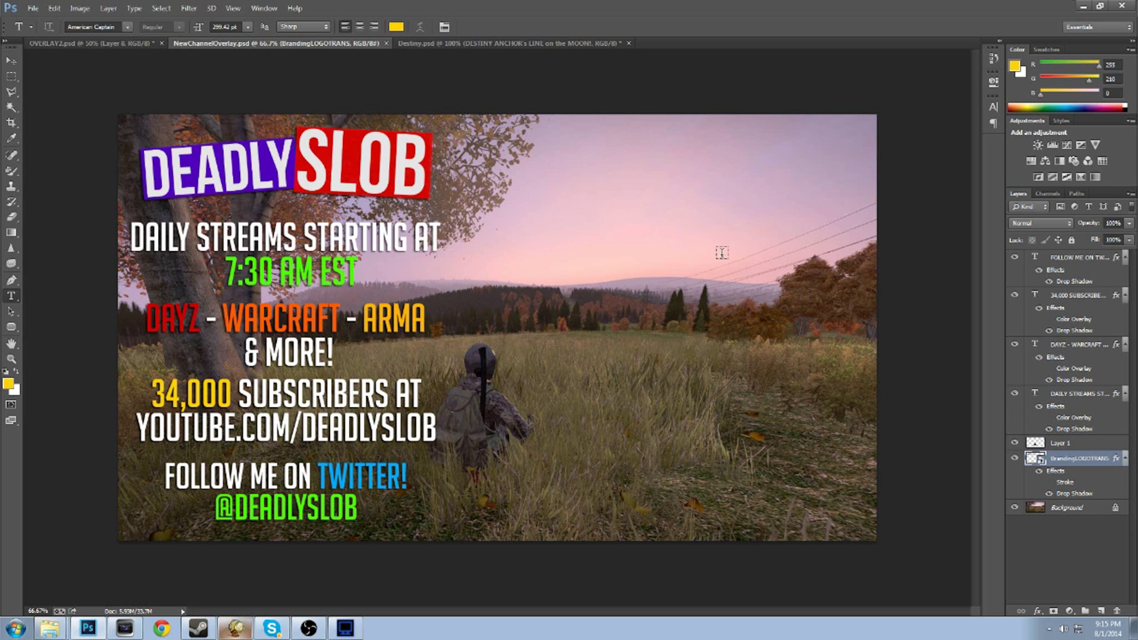
- Hide the Twitter, subscriber count, DAYZ - WARCRAFT - ARMA and daily streams text layers
left_click(1015, 393)
left_click(1014, 344)
left_click(1015, 294)
left_click(1014, 257)
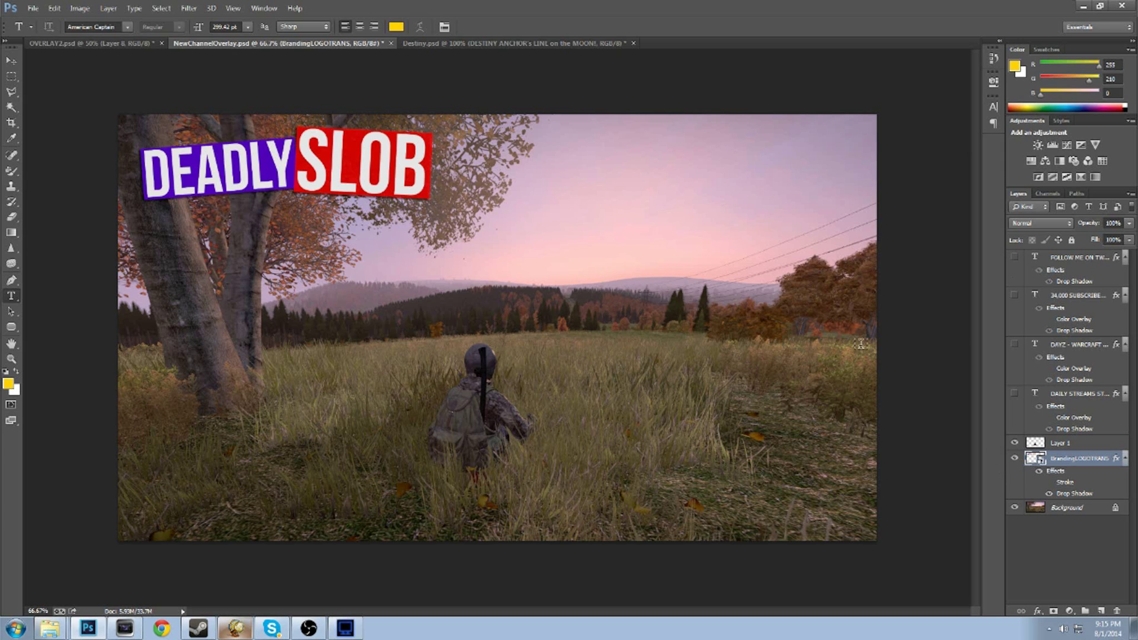
- Hide the DEADLY SLOB logo layer, keep the Background visible, and select the Move tool
left_click(1014, 508)
left_click(1014, 509)
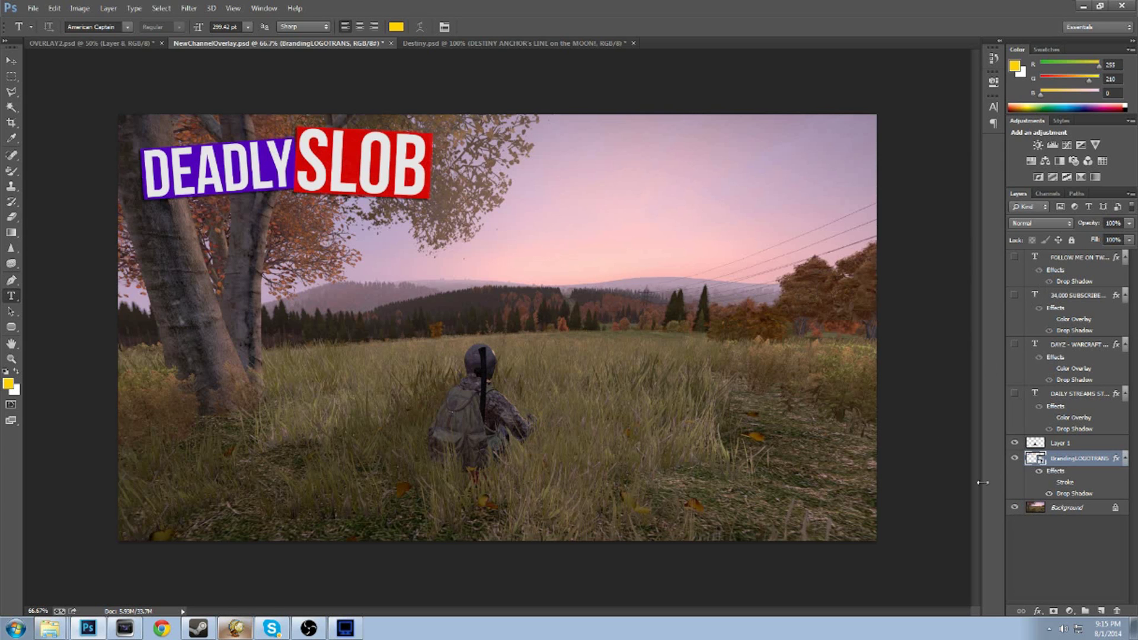
left_click(1014, 458)
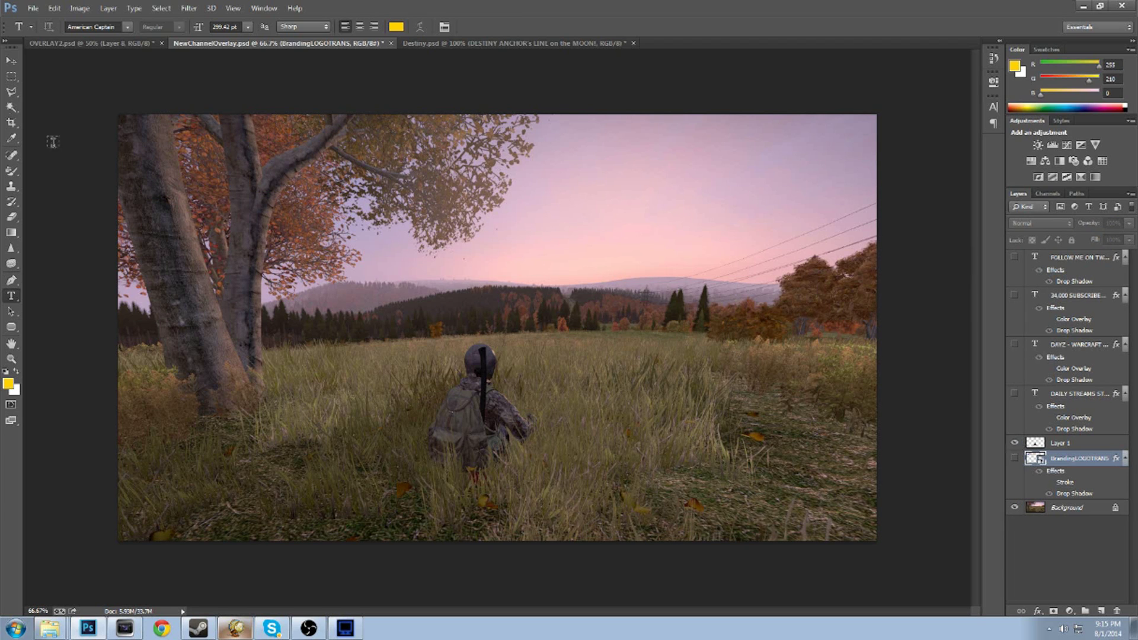
left_click(11, 61)
left_click(1053, 444)
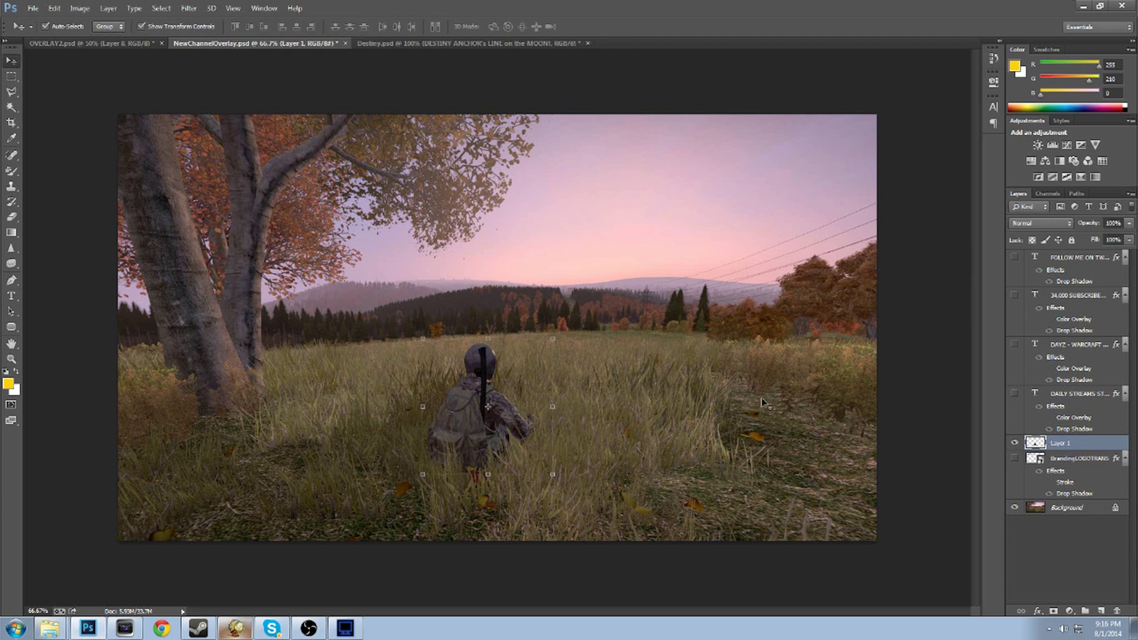
left_click(1042, 463)
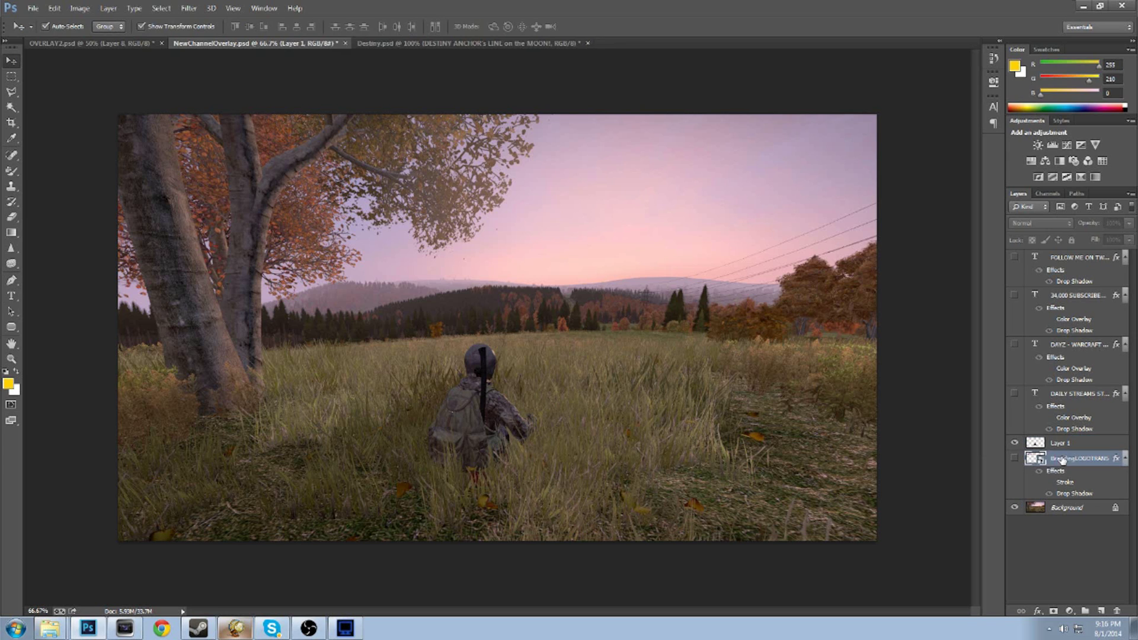
left_click(1056, 445)
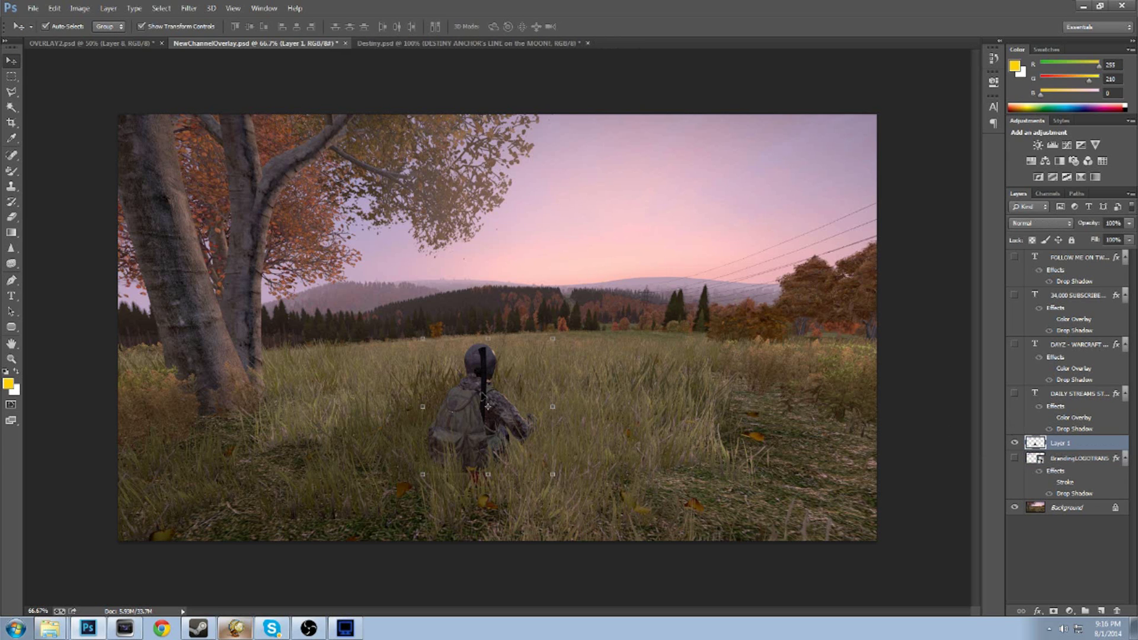
mouse_move(472, 406)
left_mouse_down()
mouse_move(607, 422)
mouse_move(790, 364)
mouse_move(521, 412)
mouse_move(461, 442)
mouse_move(489, 455)
mouse_move(444, 466)
mouse_move(436, 418)
mouse_move(452, 405)
mouse_move(725, 432)
mouse_move(551, 427)
mouse_move(658, 483)
mouse_move(444, 406)
mouse_move(480, 432)
mouse_move(478, 419)
left_mouse_up()
left_click(626, 484)
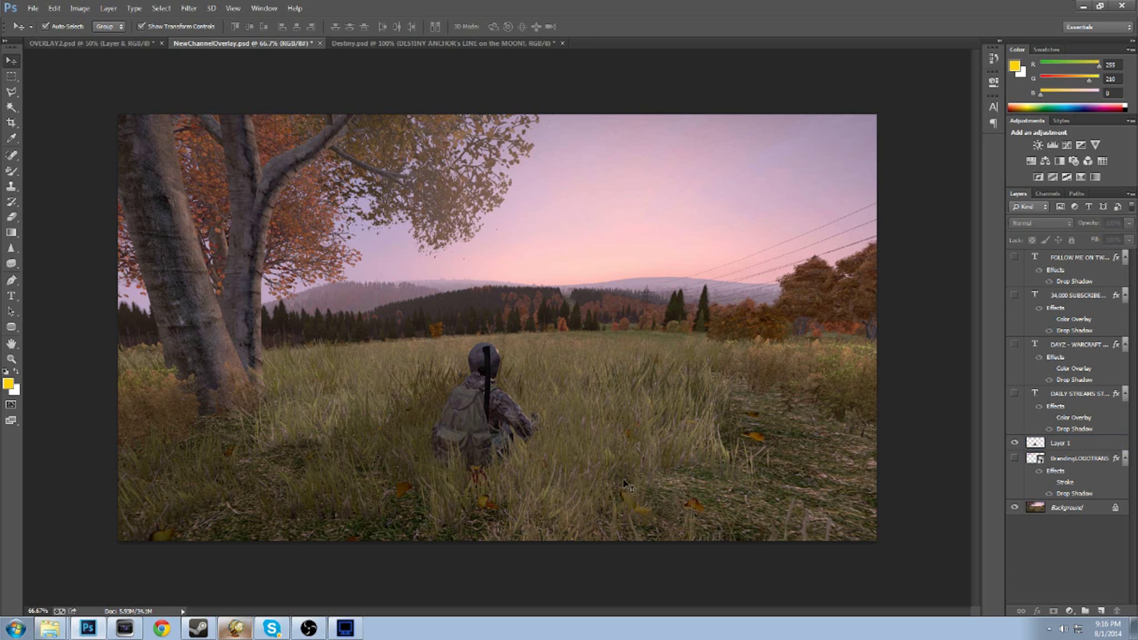
left_click_drag(503, 462, 500, 462)
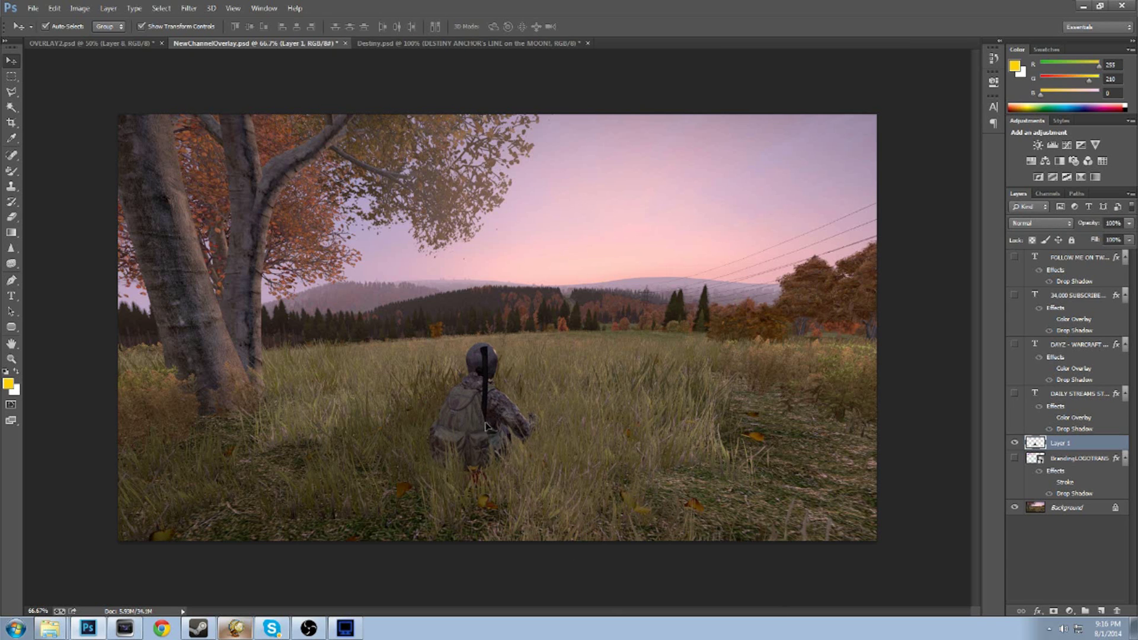
left_click(756, 542)
left_click_drag(495, 428, 308, 387)
left_click_drag(368, 295, 317, 348)
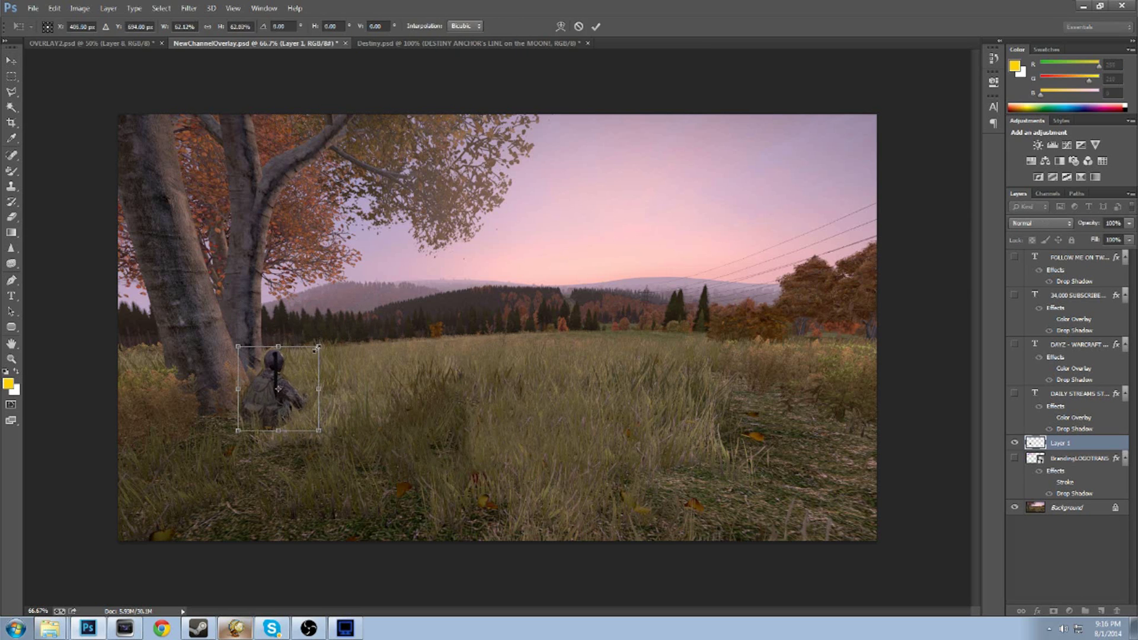
left_click_drag(280, 393, 307, 420)
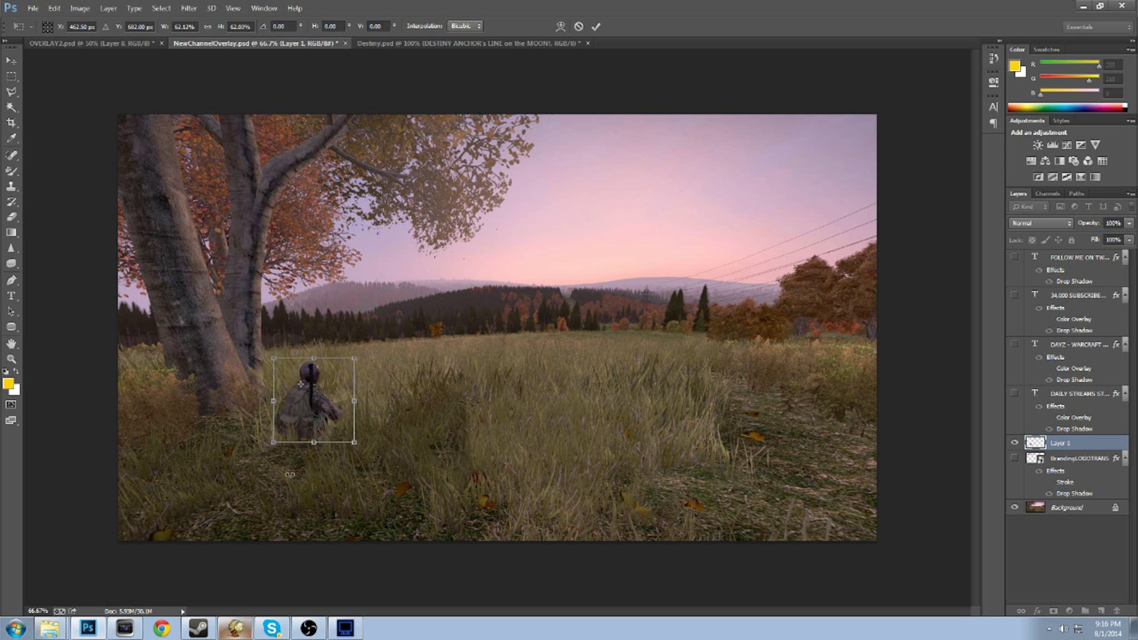
left_click(12, 76)
left_click(530, 237)
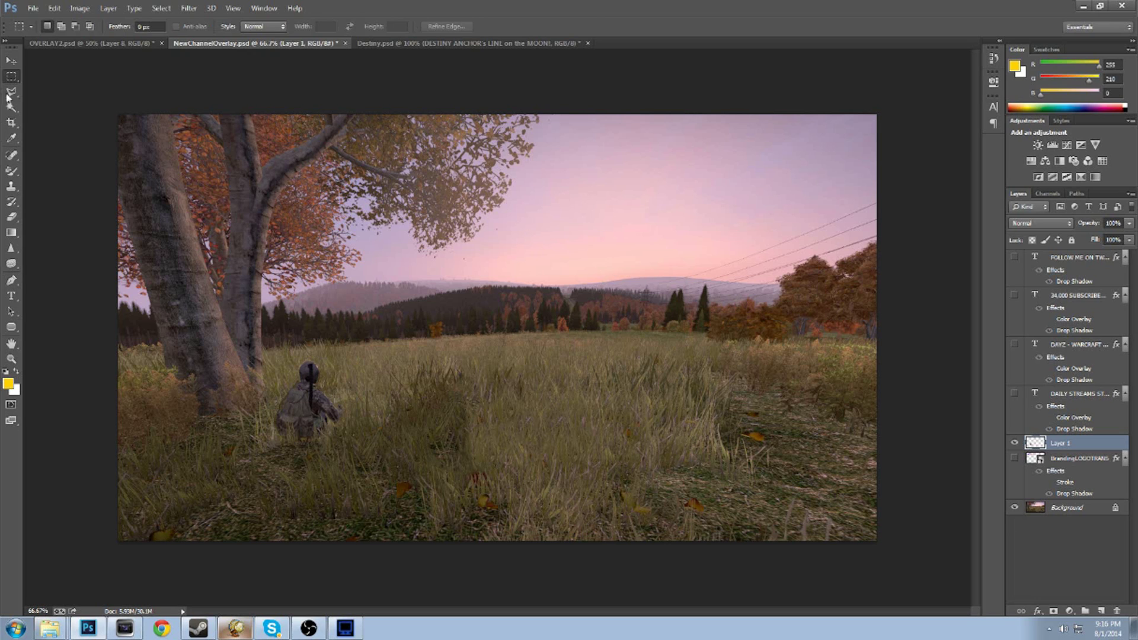
left_click(11, 60)
left_click_drag(292, 416, 672, 409)
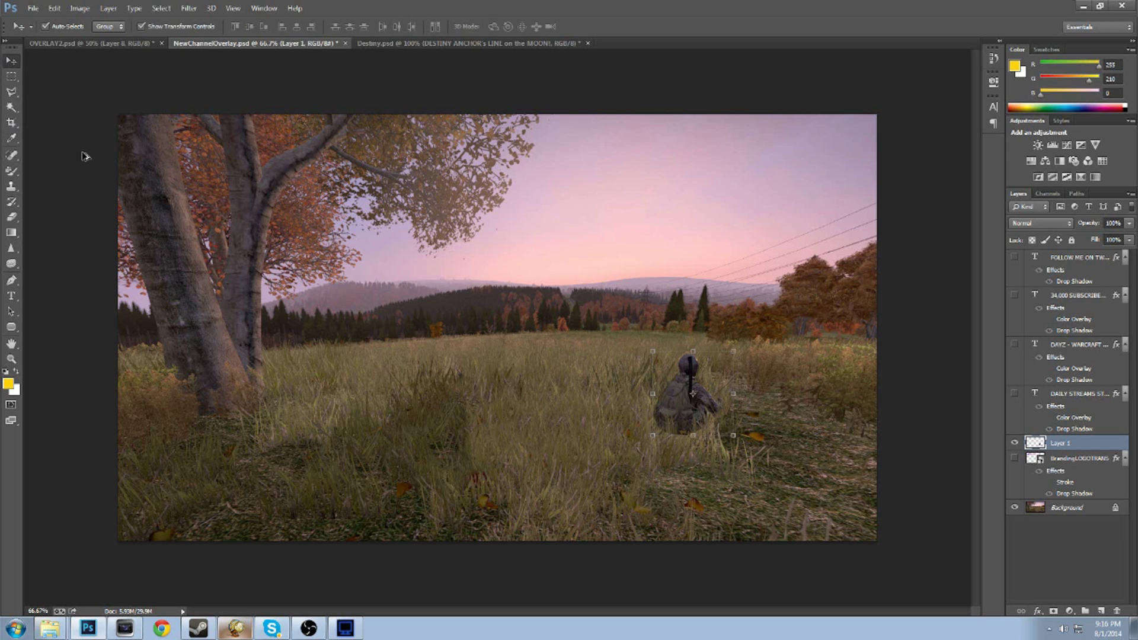
key("ctrl+z")
left_click_drag(97, 162, 457, 268)
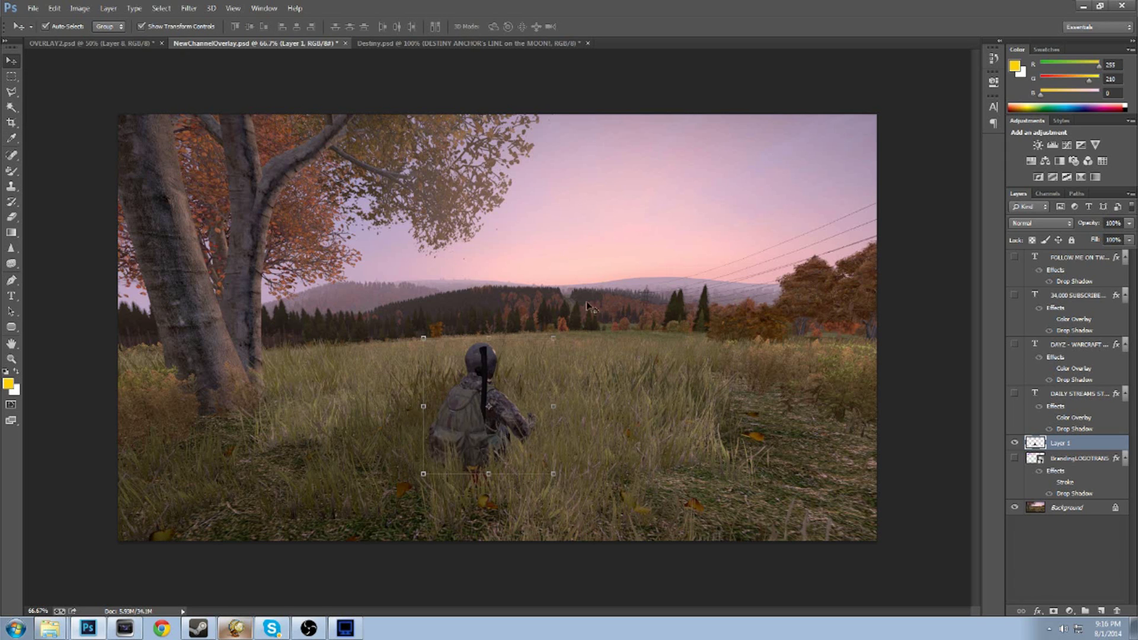
left_click(456, 268)
key("ctrl+alt+z")
key("ctrl+alt+z")
key("ctrl+alt+z")
key("ctrl+alt+z")
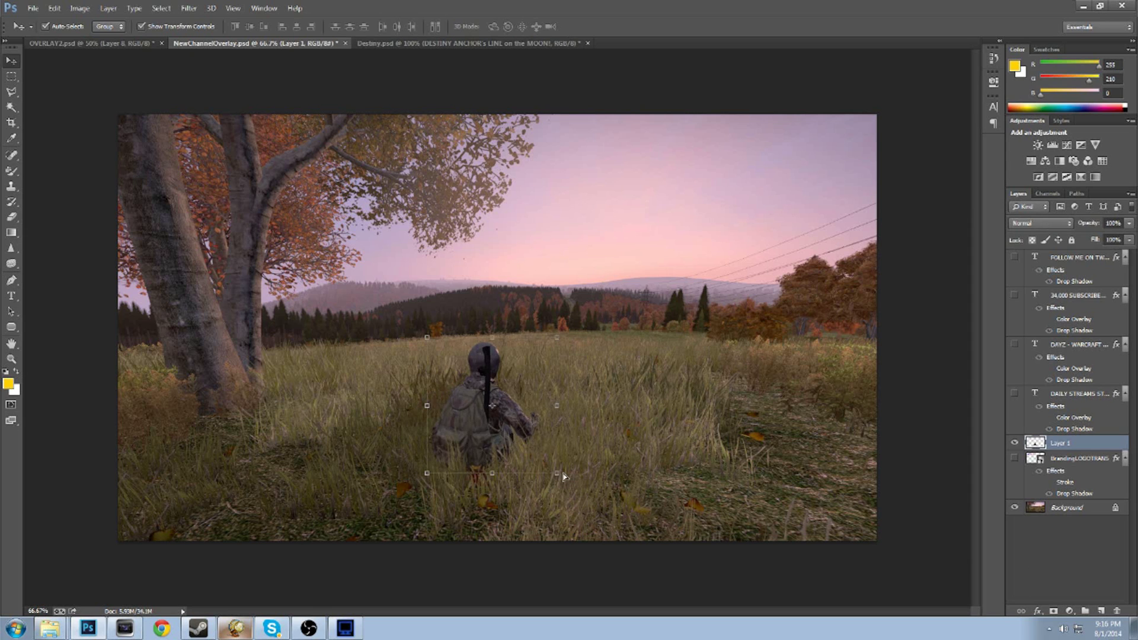